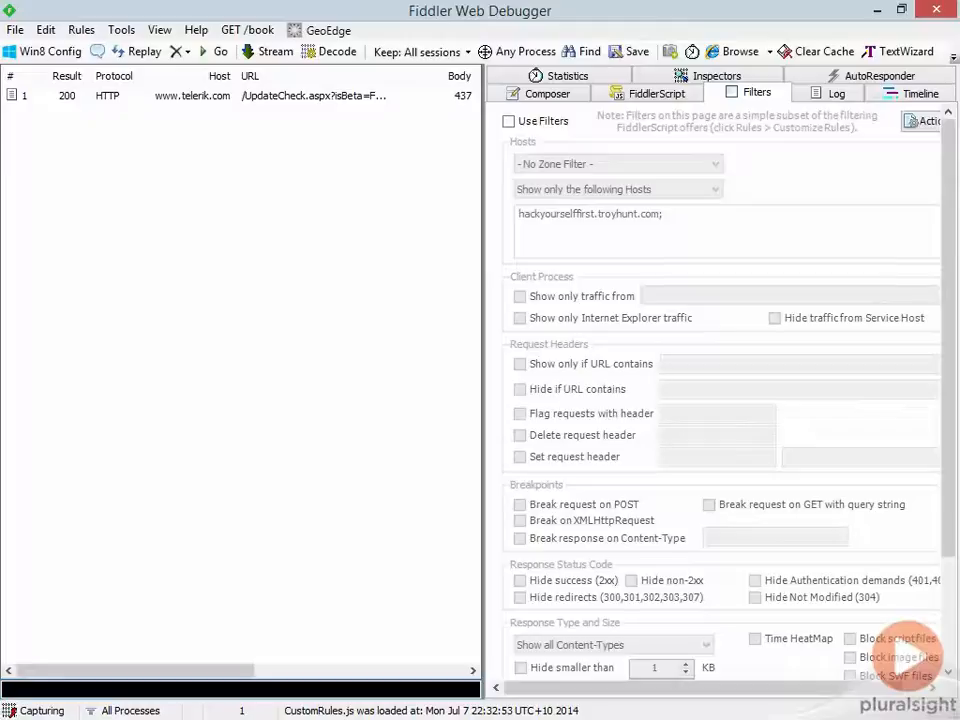
Enable capturing of HTTPS CONNECTs in the Fiddler options, save the options and close Fiddler for a restart
click(124, 32)
click(140, 52)
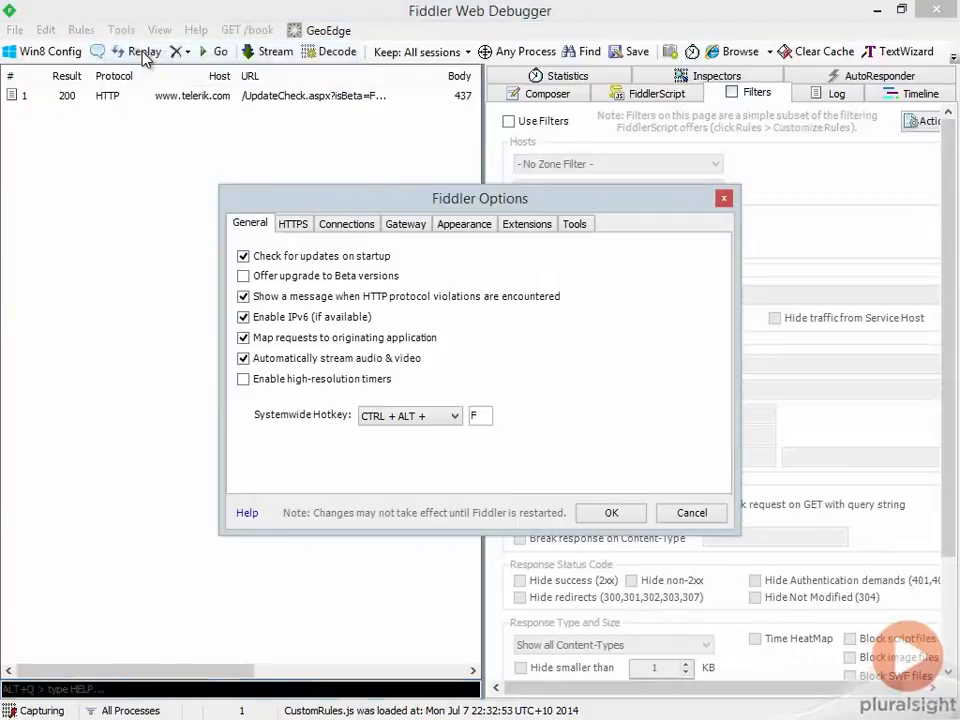
click(306, 229)
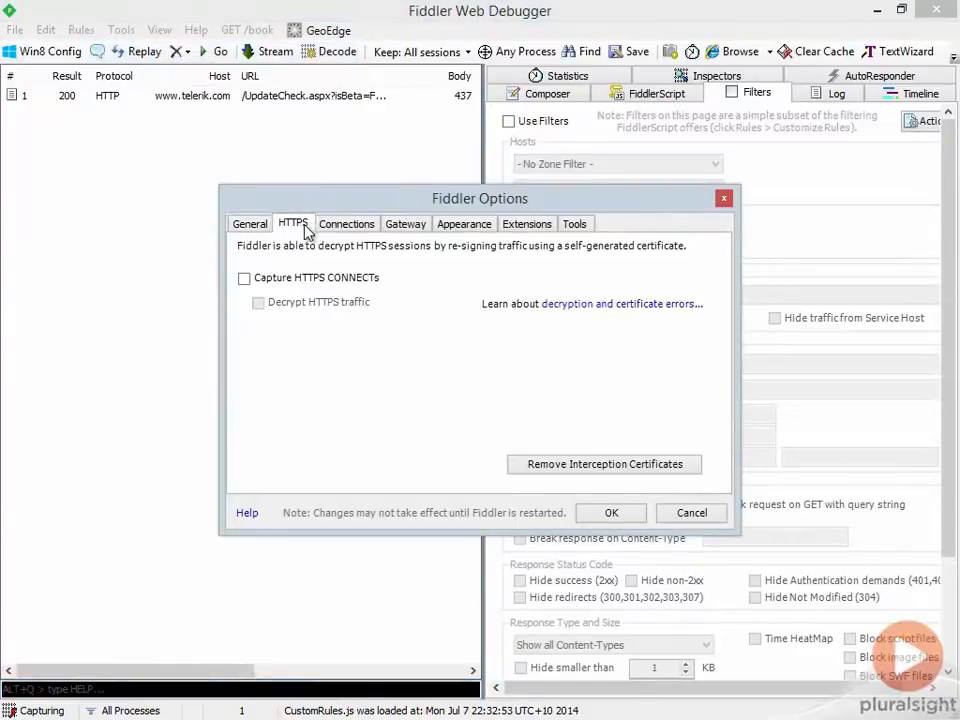
click(314, 280)
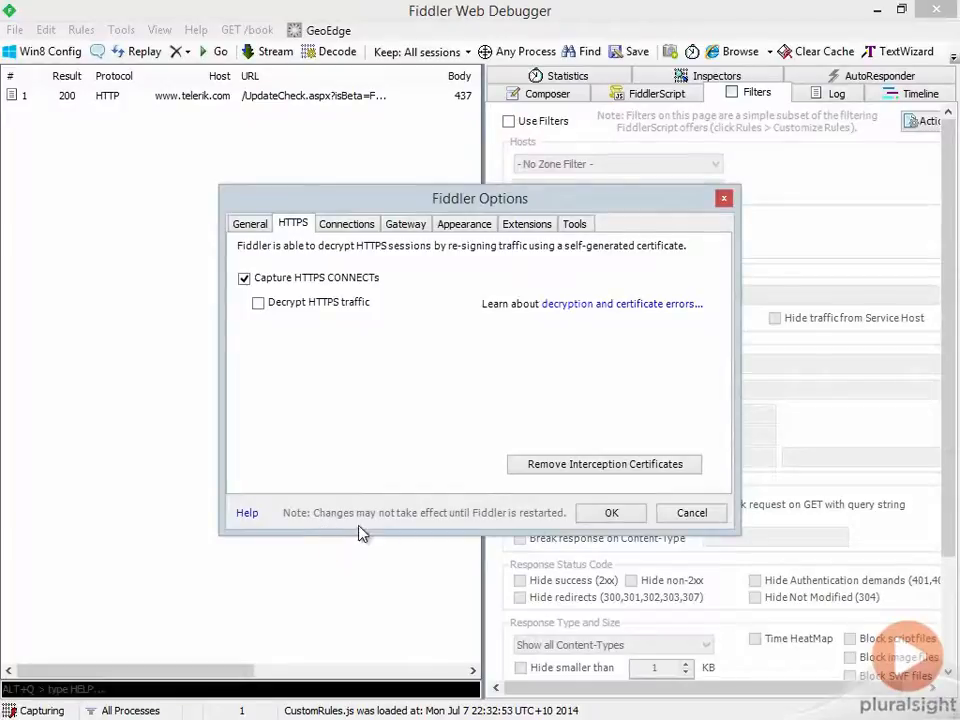
click(611, 512)
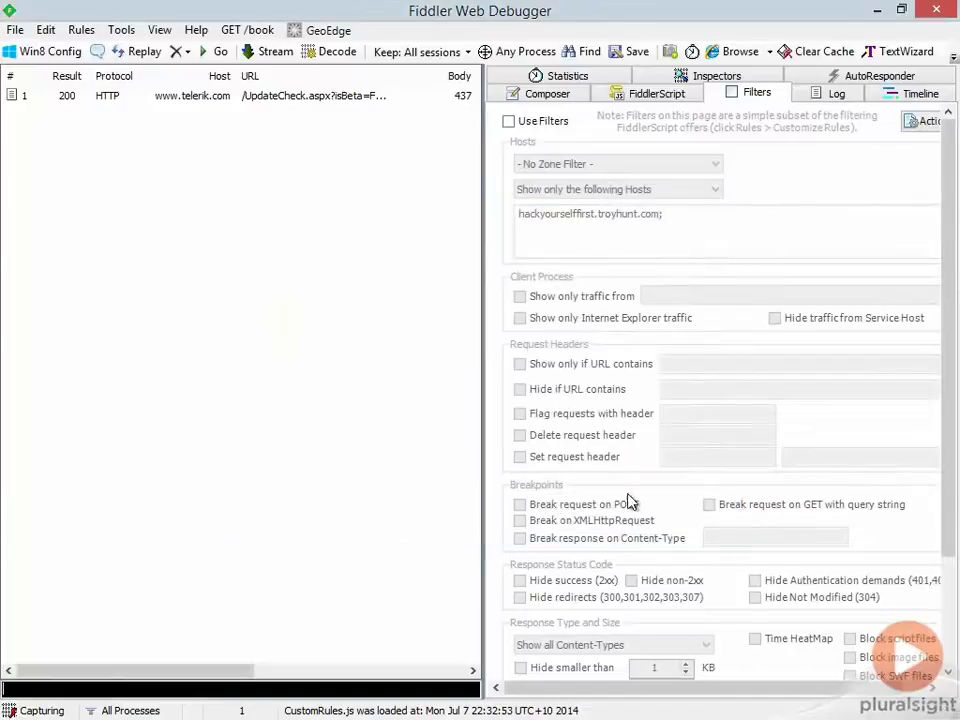
click(936, 12)
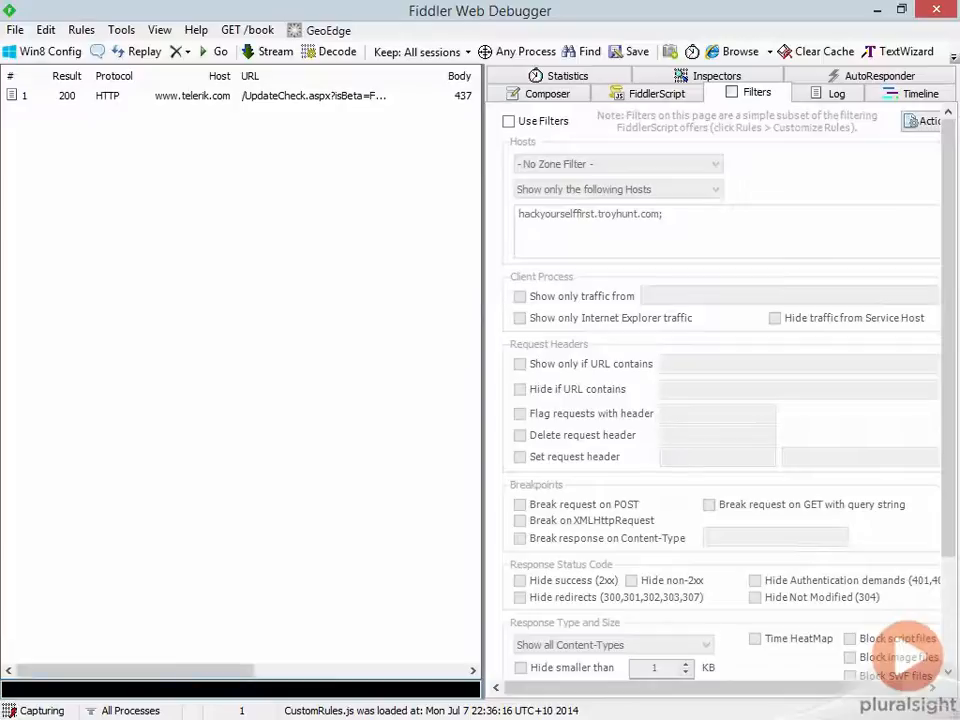
Switch to Chrome and reload haveibeenpwned.com over HTTPS to generate traffic for the capture
key(alt+Tab)
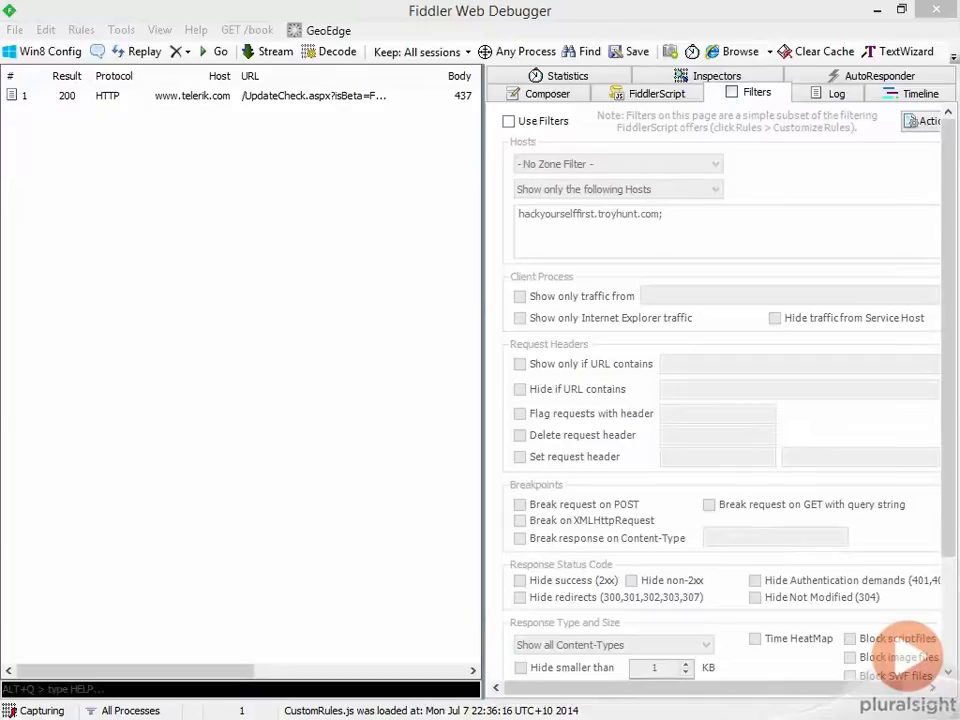
key(alt+Tab)
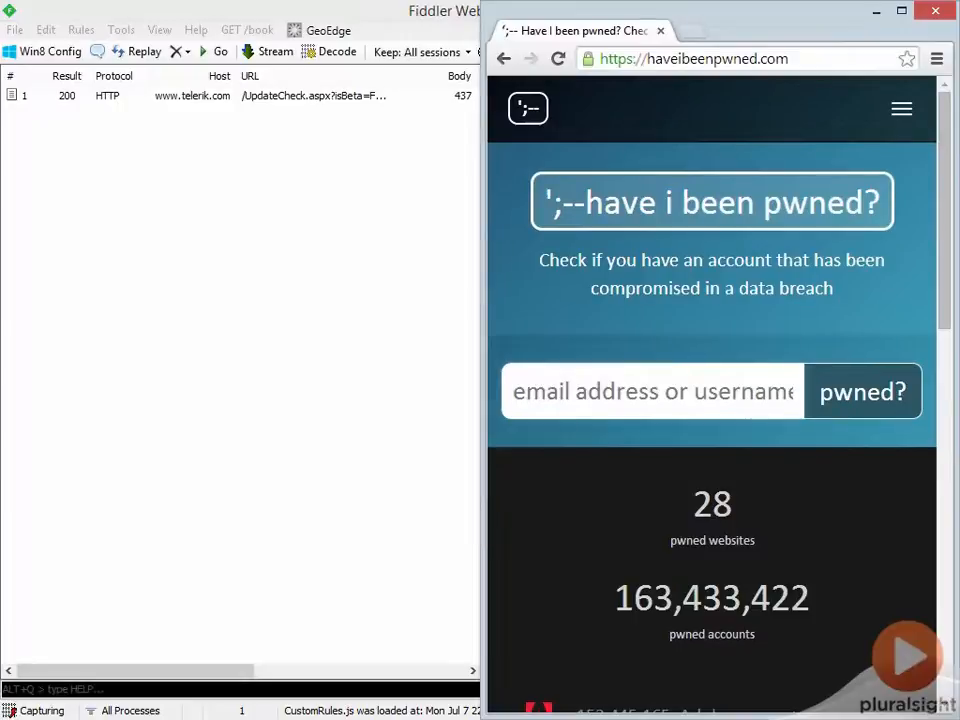
click(558, 59)
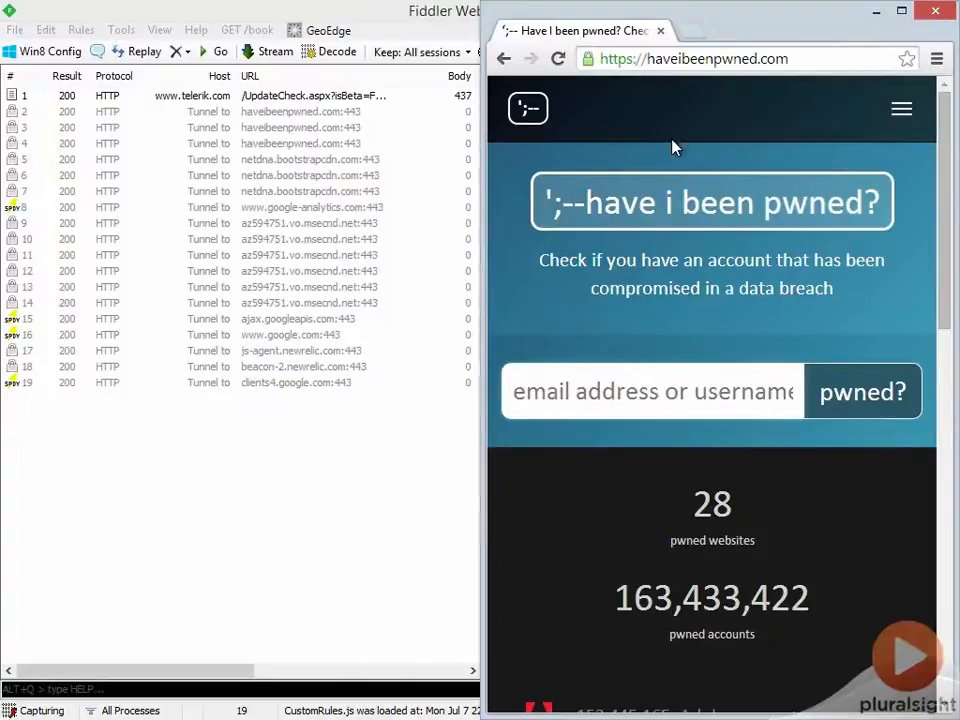
Back in Fiddler, enable decryption of HTTPS traffic without trusting the root certificate, save the options and close Fiddler for a restart
click(133, 36)
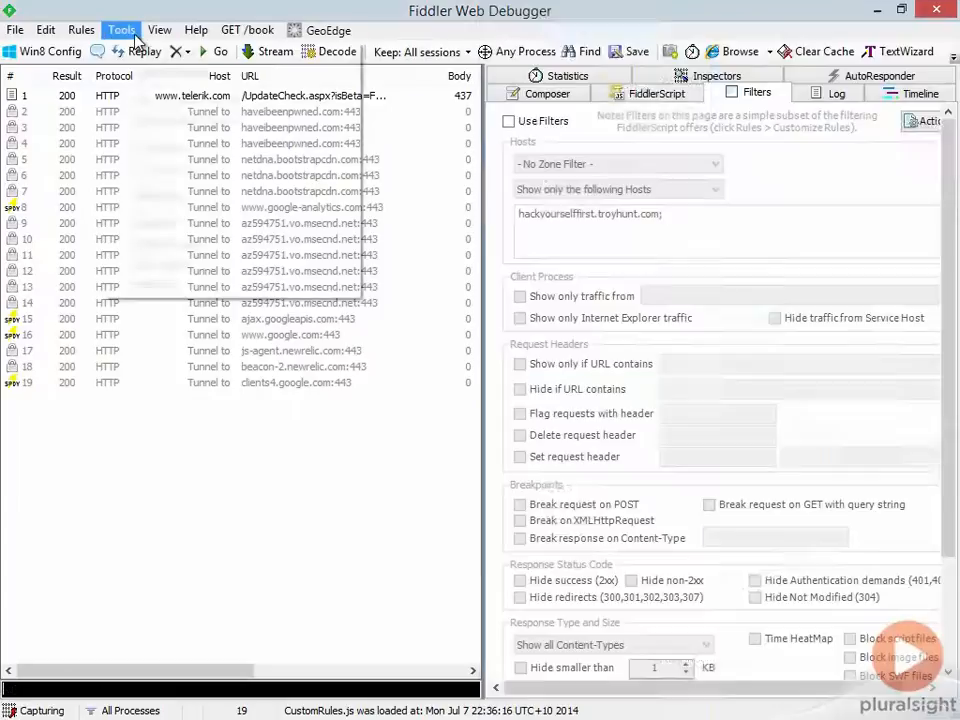
click(138, 52)
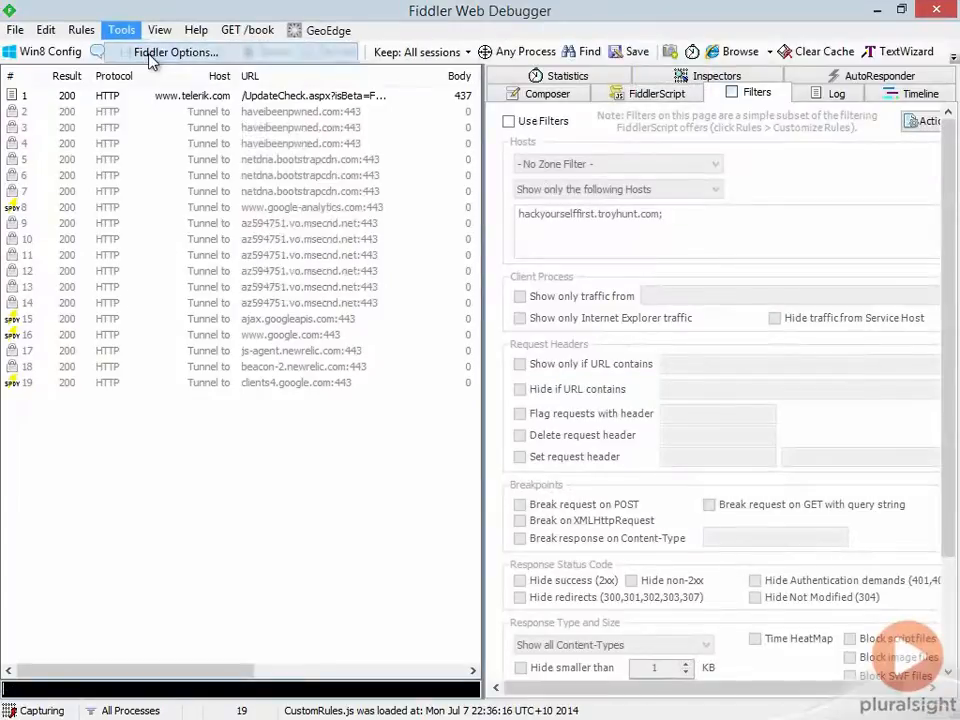
click(295, 225)
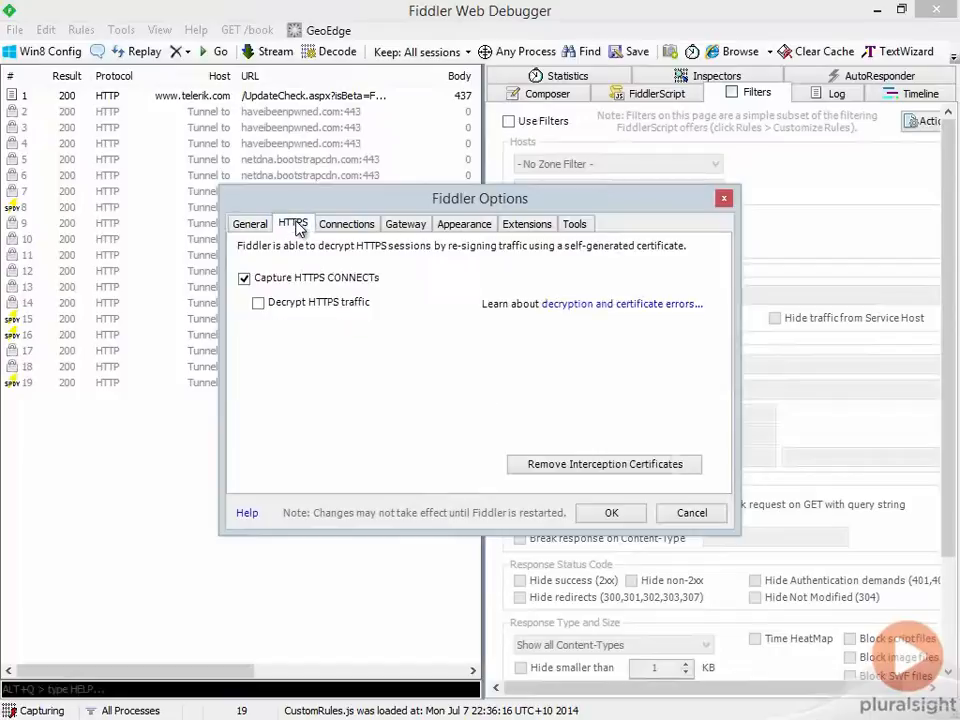
click(308, 304)
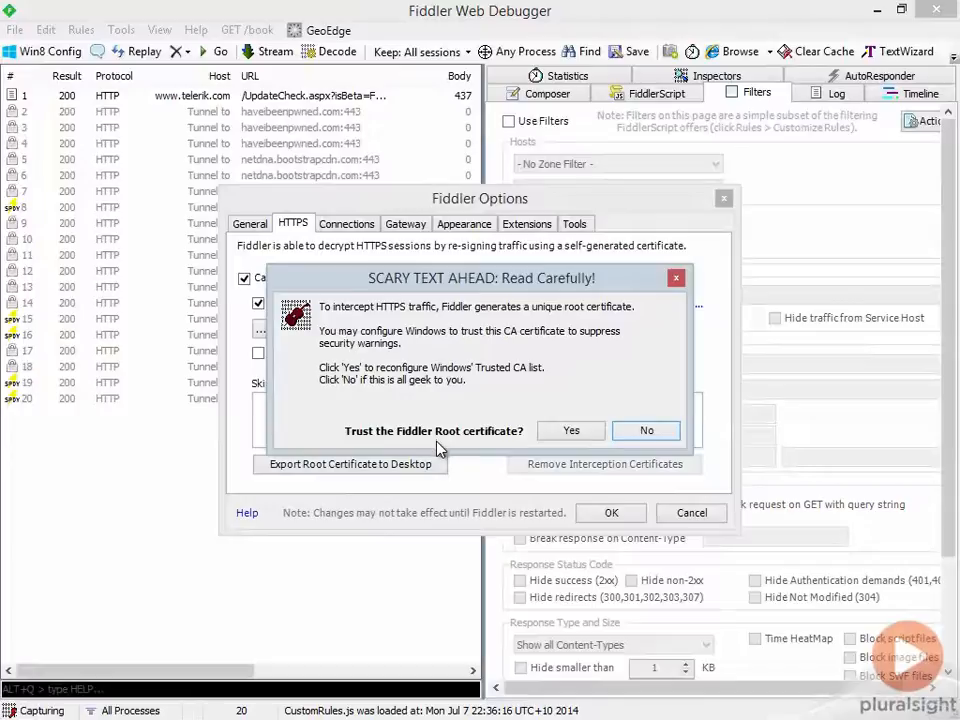
click(652, 432)
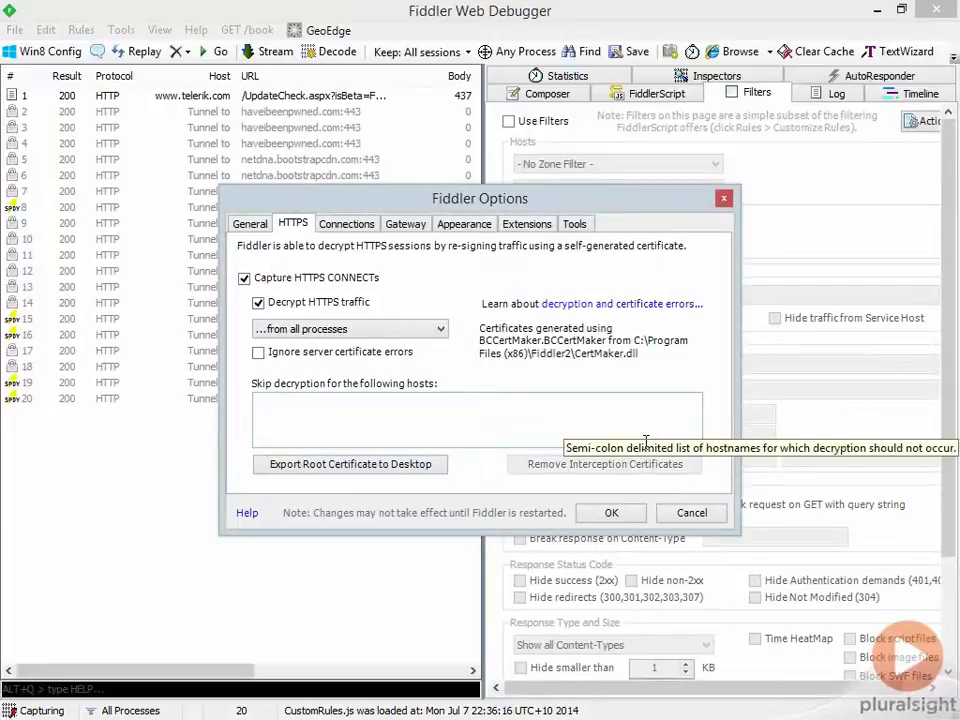
click(607, 514)
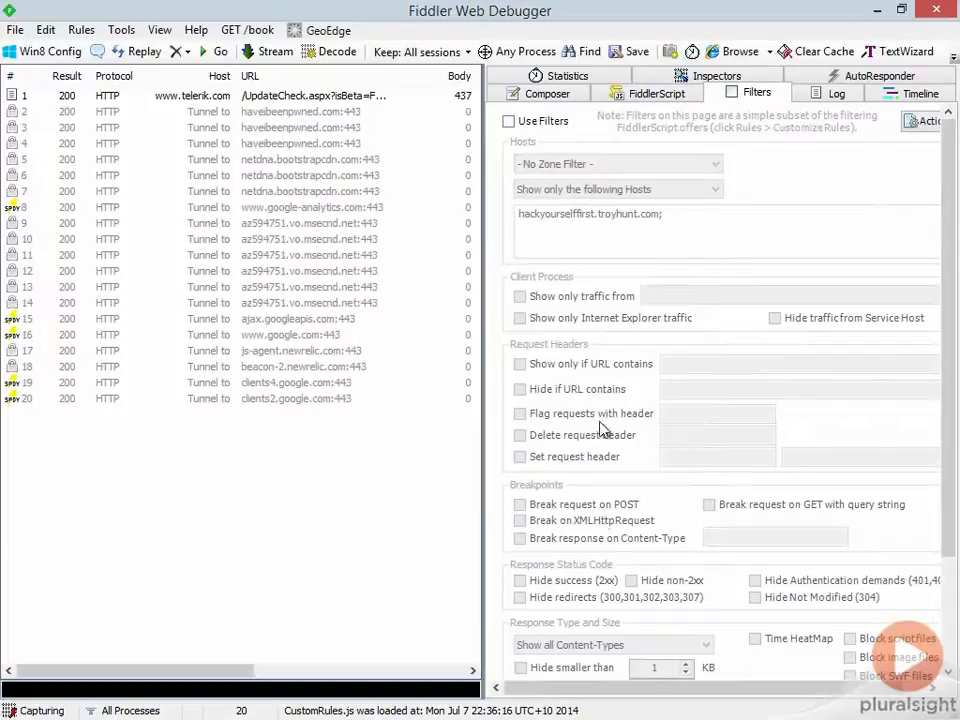
click(933, 12)
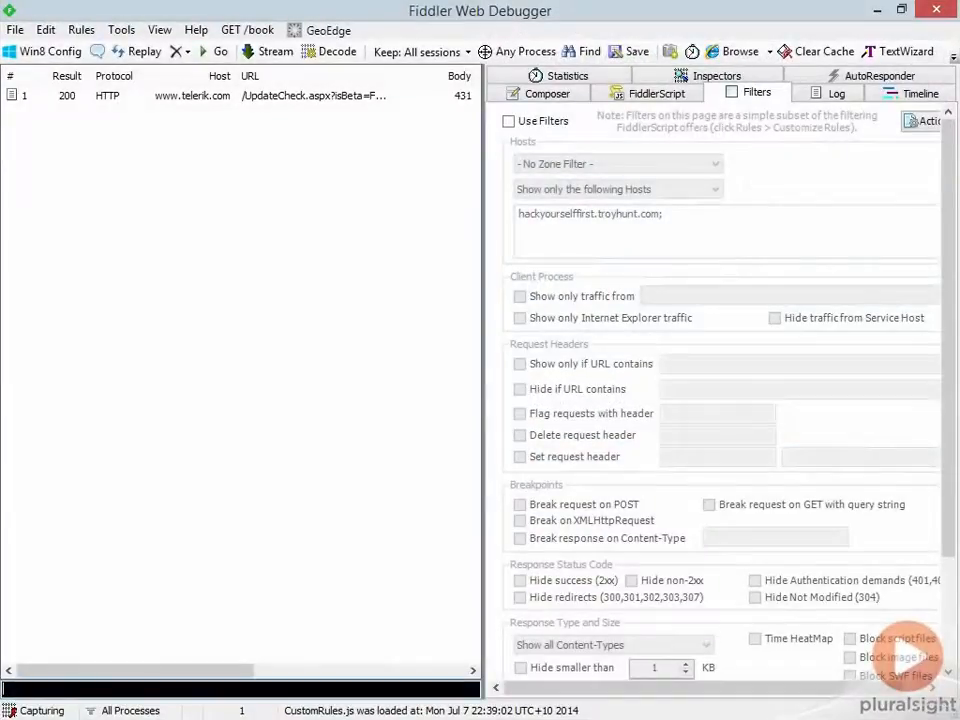
Switch to Chrome, reload haveibeenpwned.com and highlight the heading of the resulting page
key(alt+Tab)
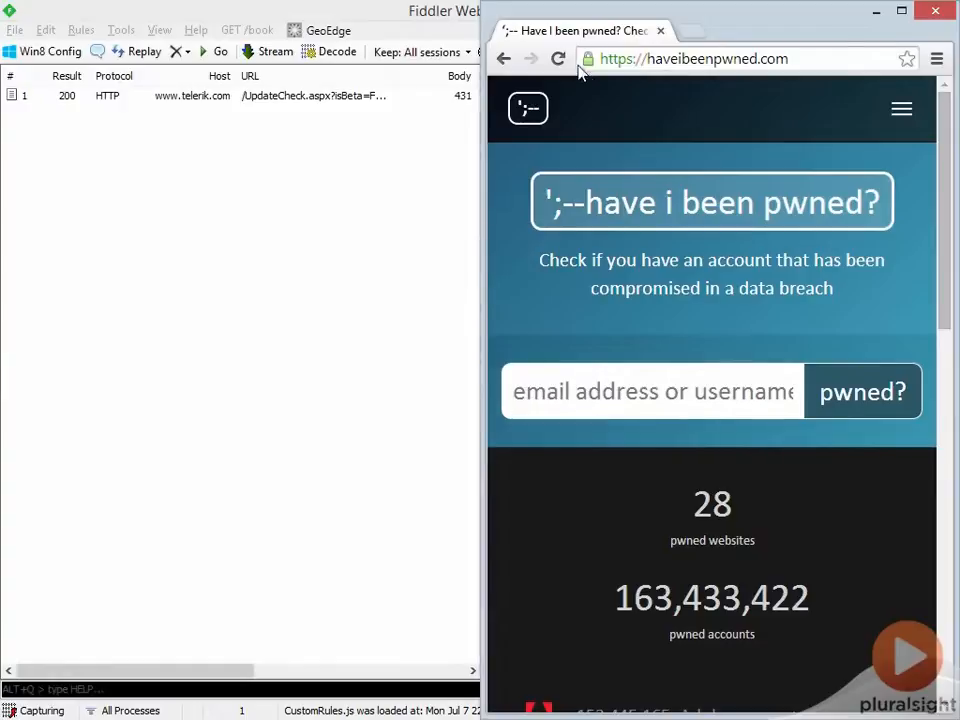
click(559, 58)
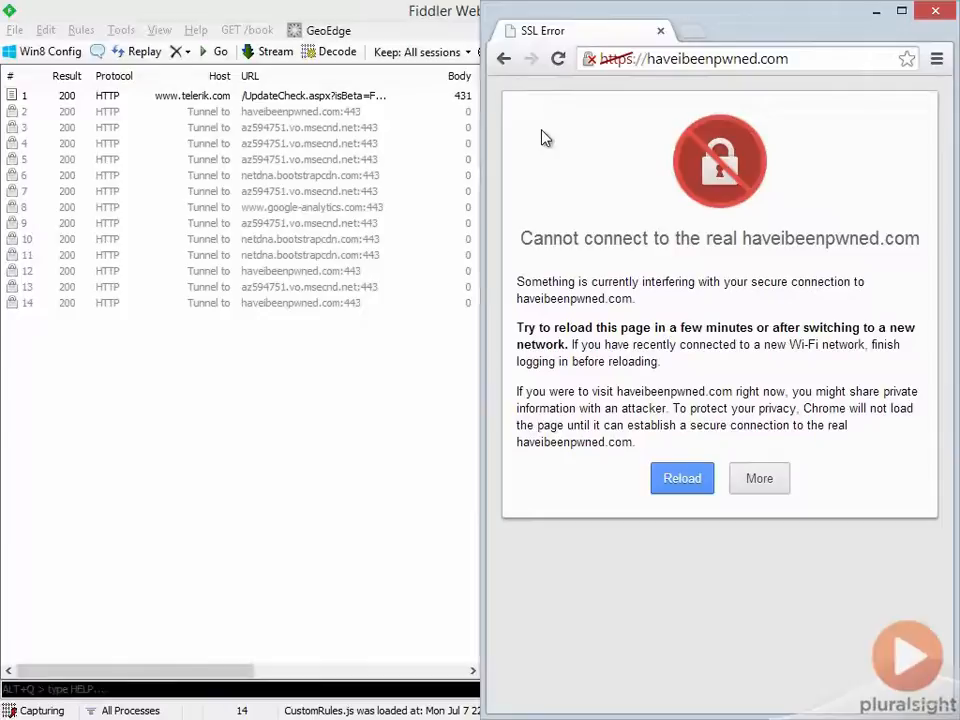
drag(523, 238, 917, 236)
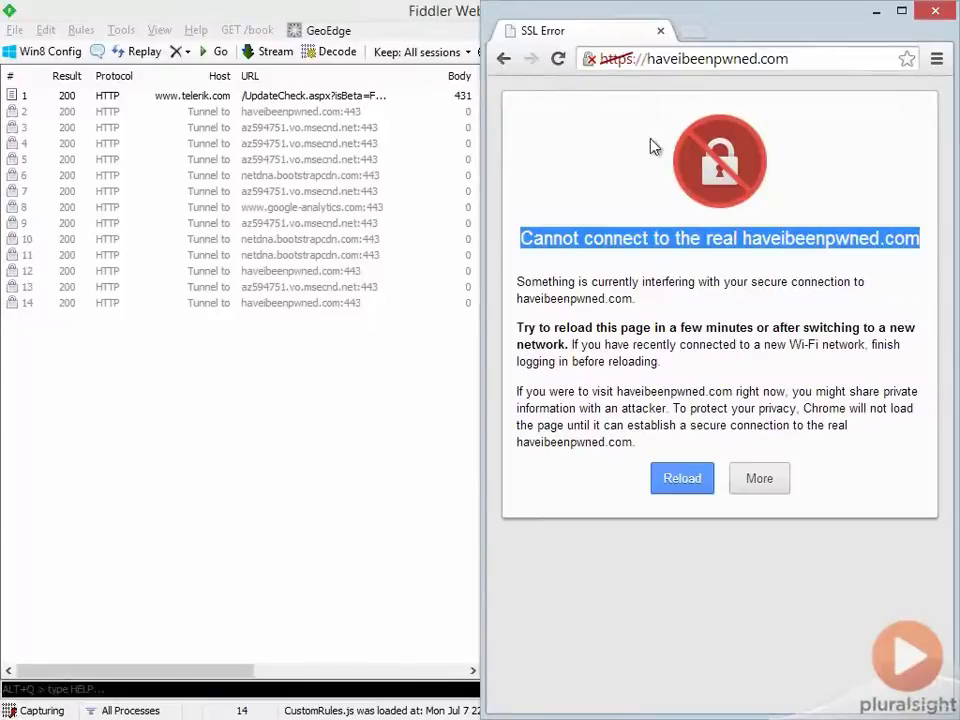
Examine who issued the certificate presented for haveibeenpwned.com, then close the certificate details
click(589, 61)
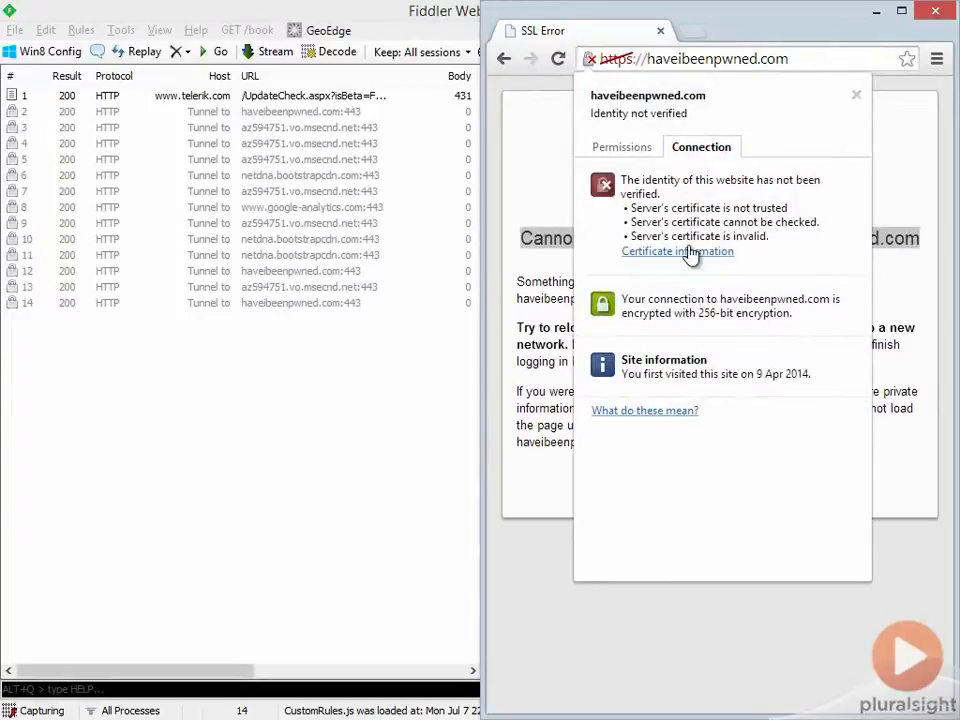
click(689, 254)
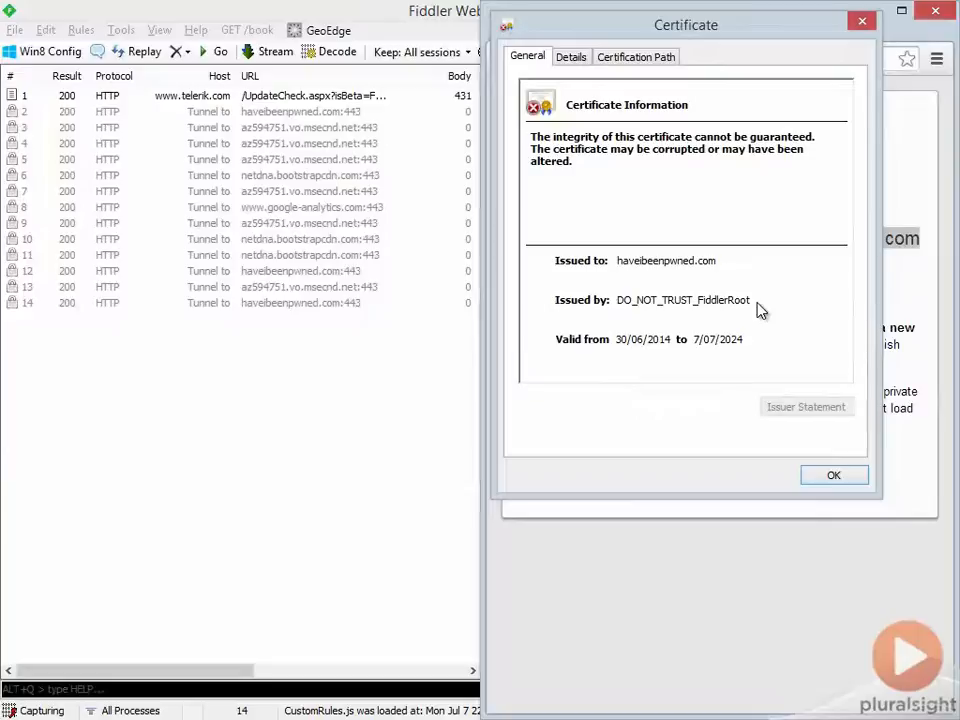
click(834, 476)
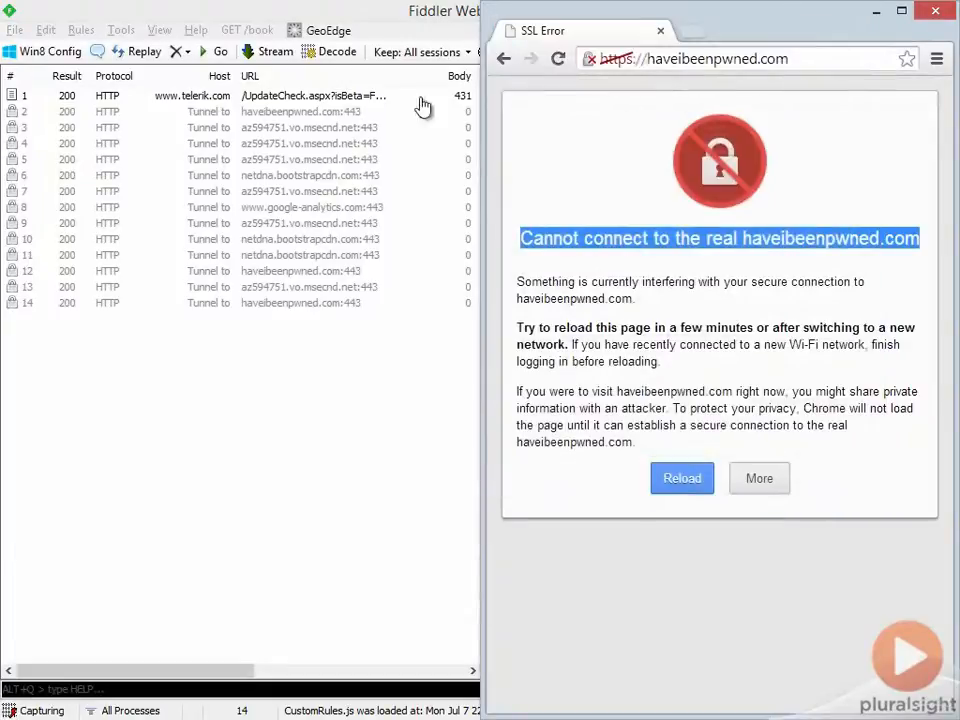
Switch to Fiddler and turn HTTPS traffic decryption off and on again in its options
click(292, 8)
click(121, 30)
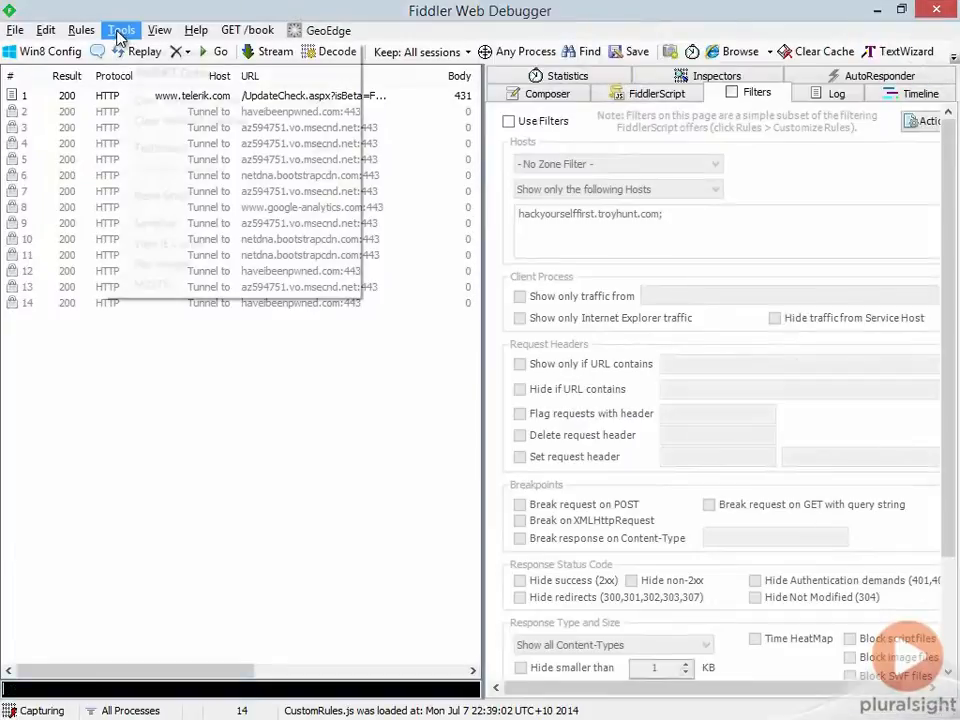
click(145, 55)
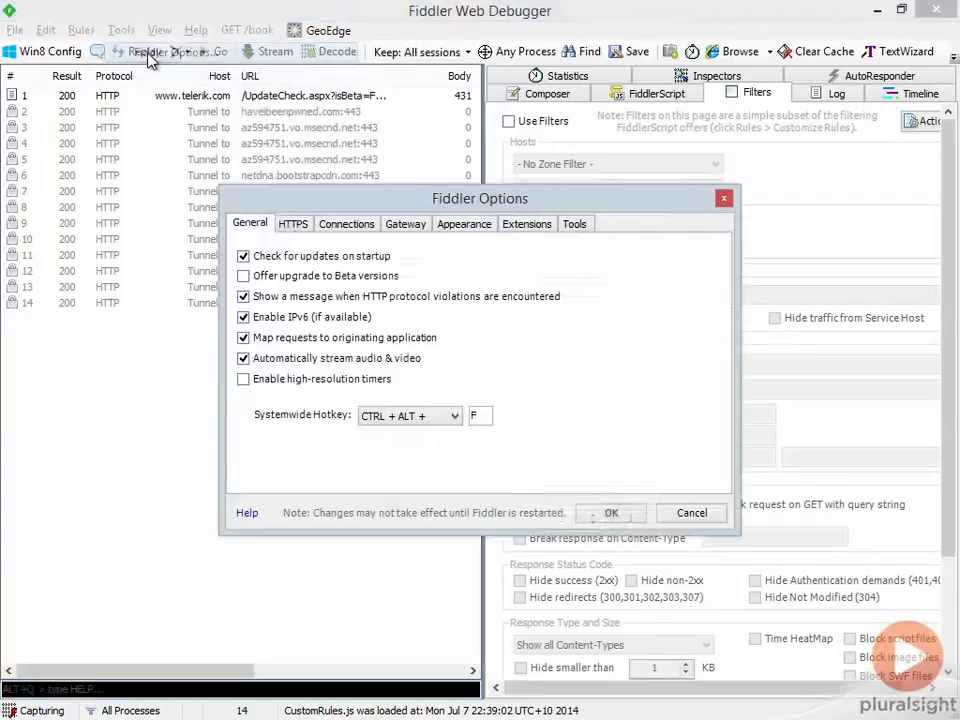
click(294, 224)
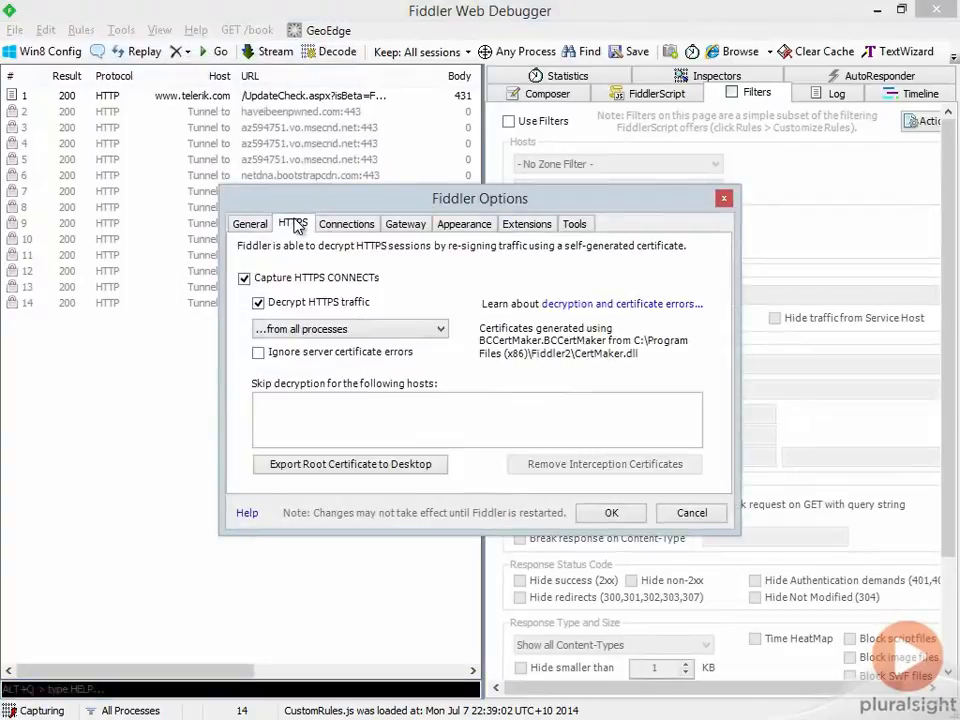
click(298, 303)
click(259, 303)
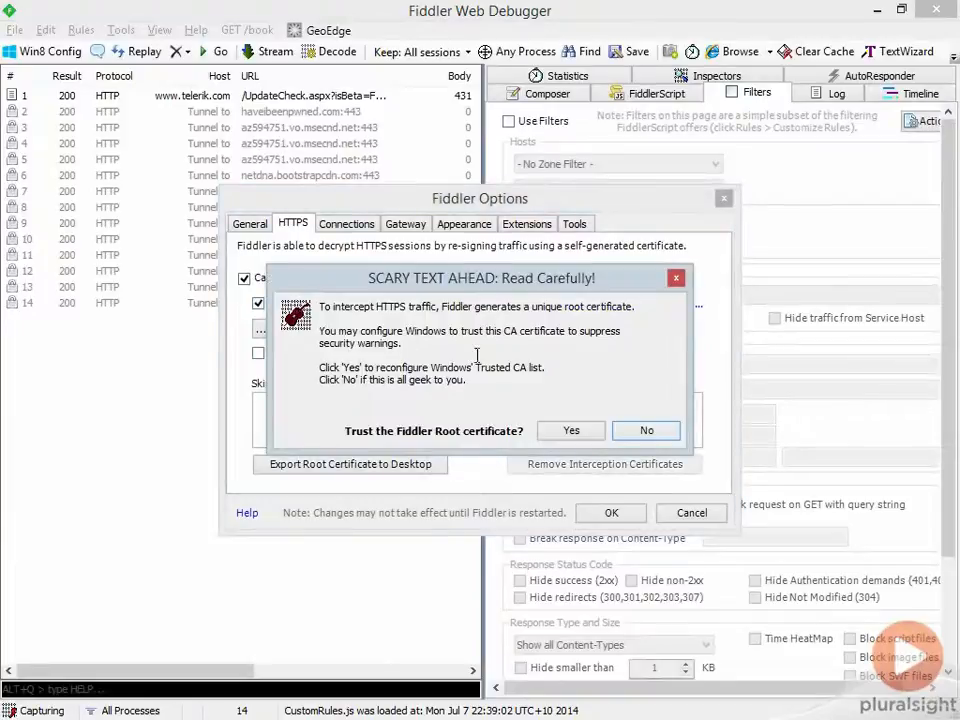
Trust and install the DO_NOT_TRUST_FiddlerRoot certificate in the PC's trusted root list, then save the options and close Fiddler for a restart
click(578, 436)
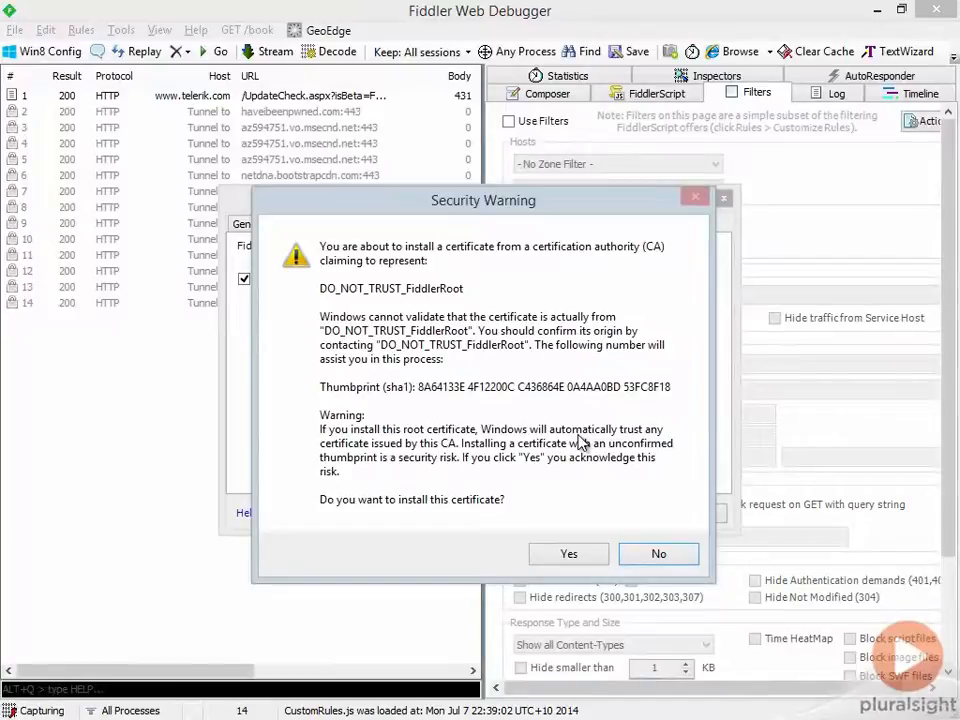
click(563, 556)
drag(100, 350, 420, 273)
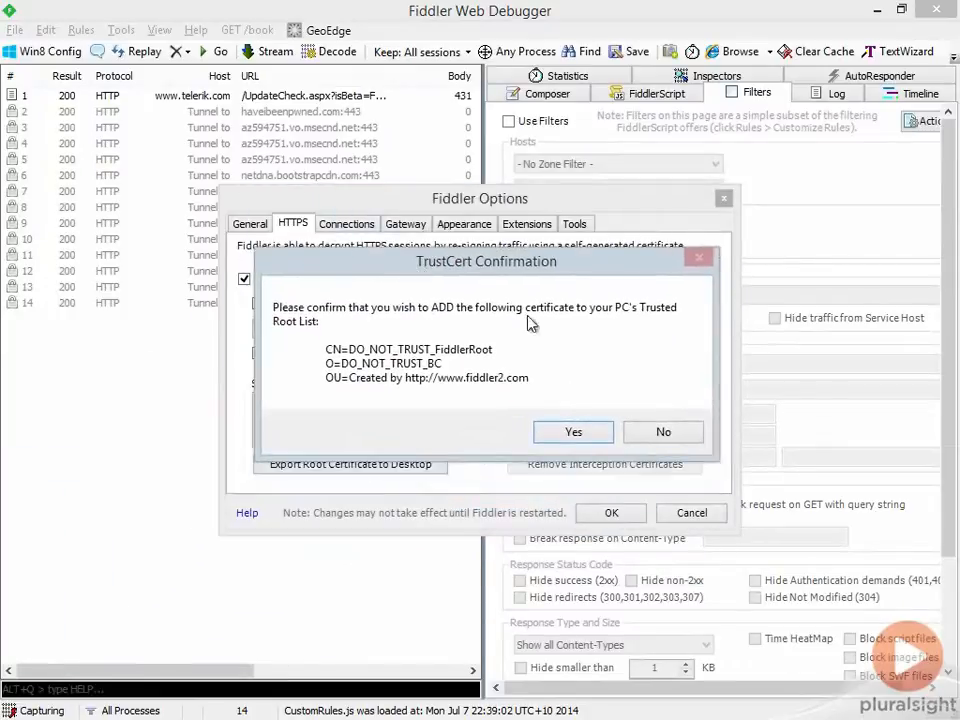
click(573, 433)
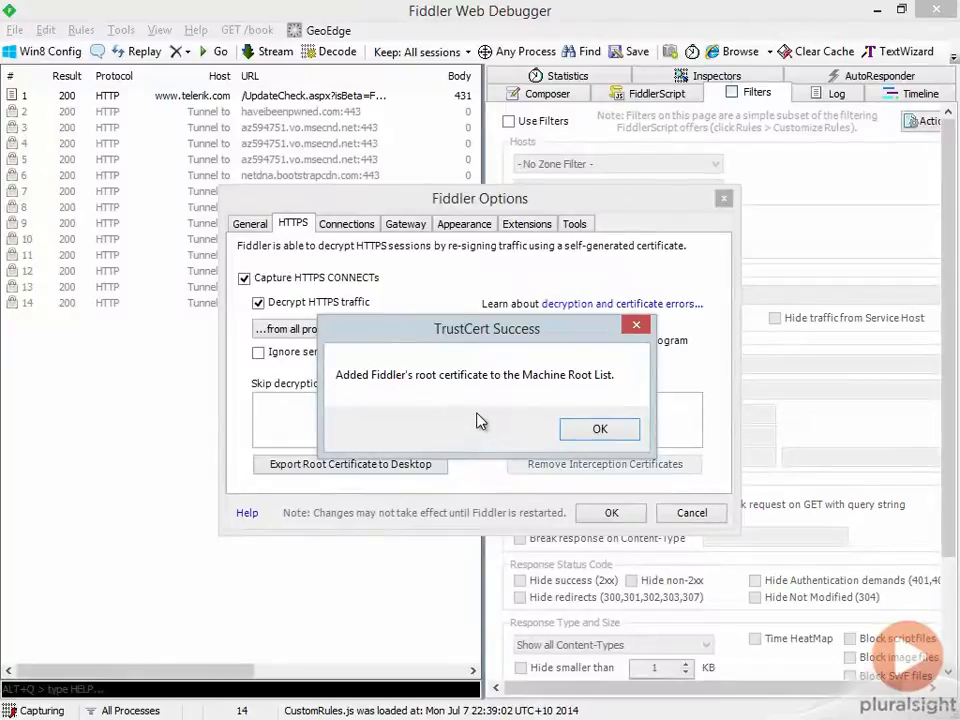
click(600, 431)
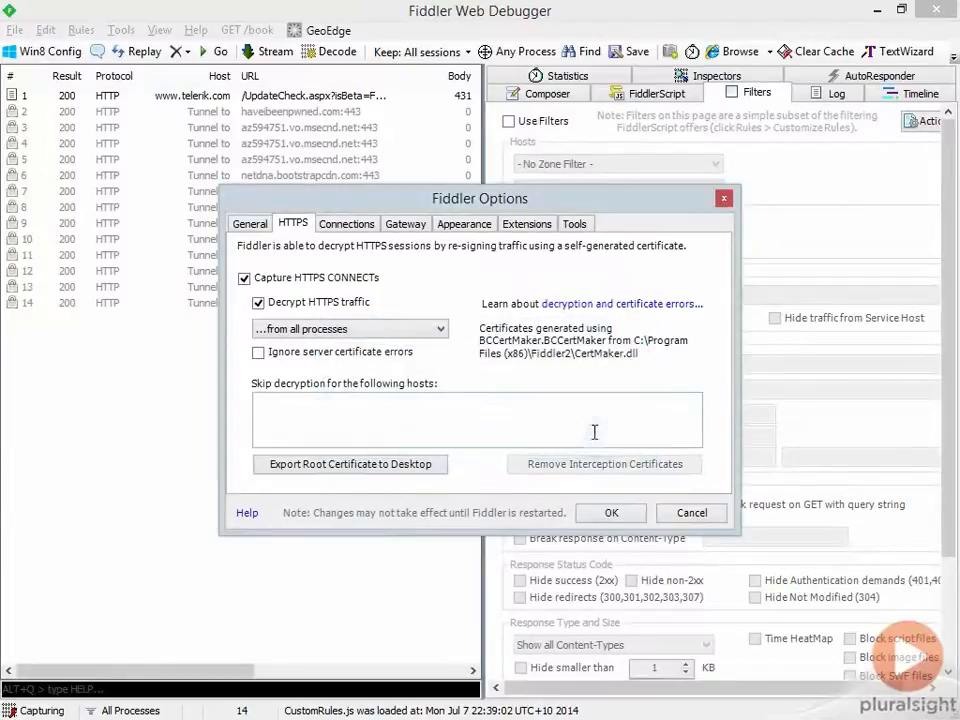
click(611, 512)
click(950, 12)
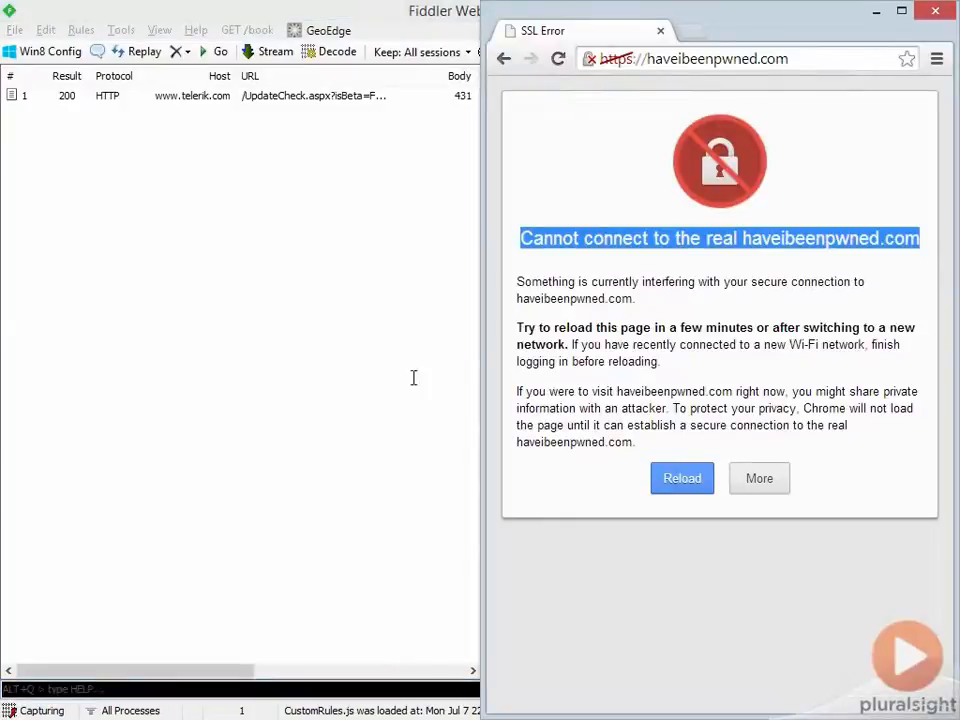
Reload haveibeenpwned.com in Chrome and check the issuer of the site's certificate in its connection details
click(560, 61)
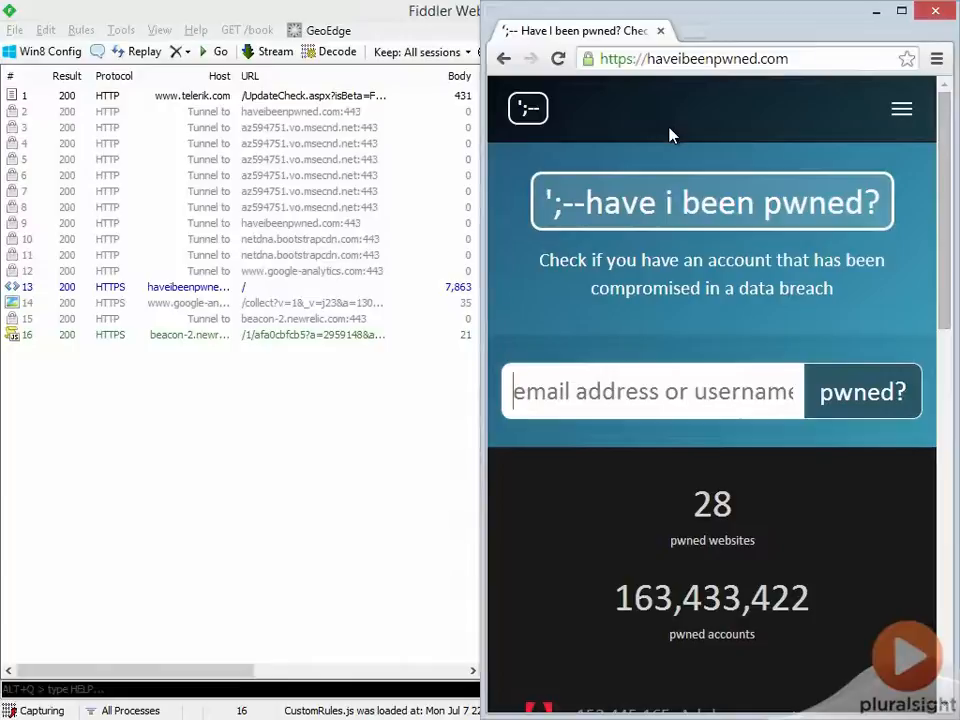
click(588, 58)
click(702, 147)
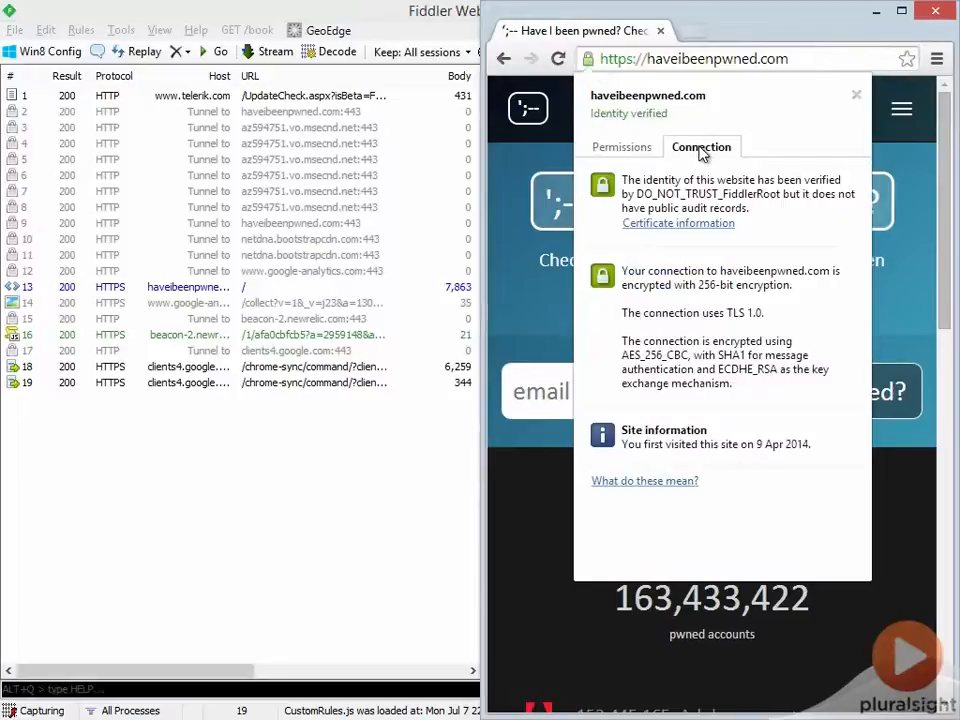
click(679, 224)
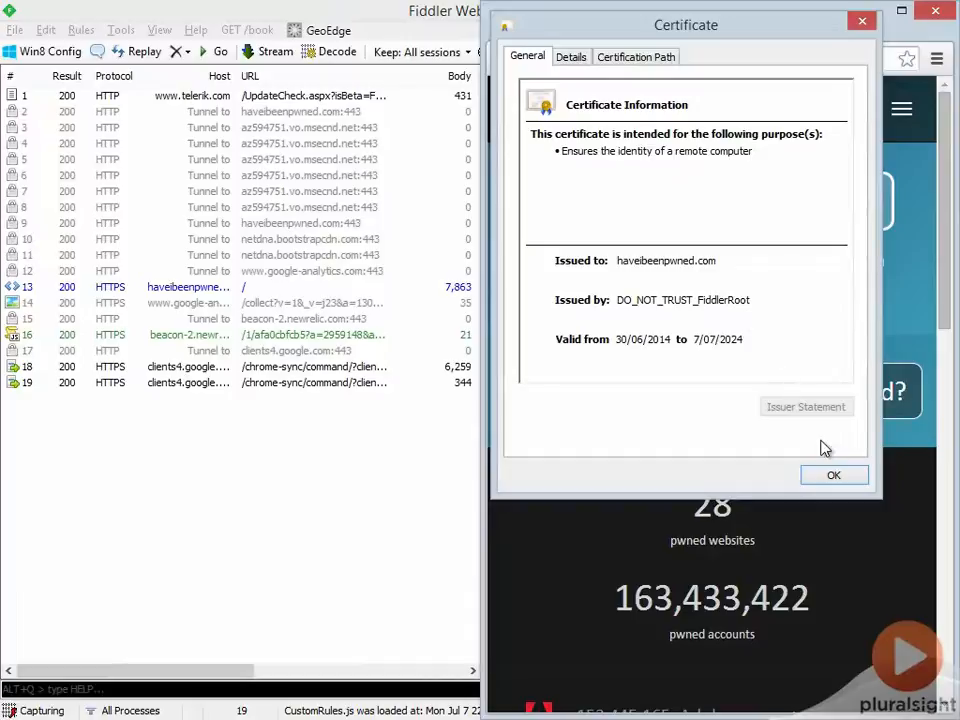
click(832, 477)
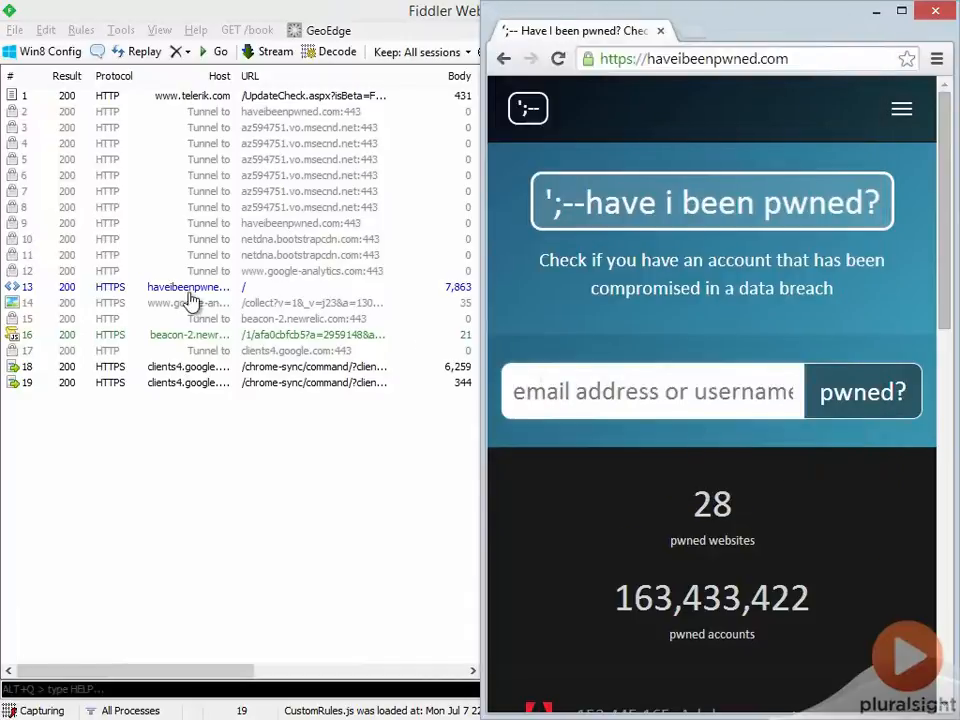
In Fiddler, inspect the haveibeenpwned.com HTTPS session, decode its response and view the body rendered as a web page
click(148, 288)
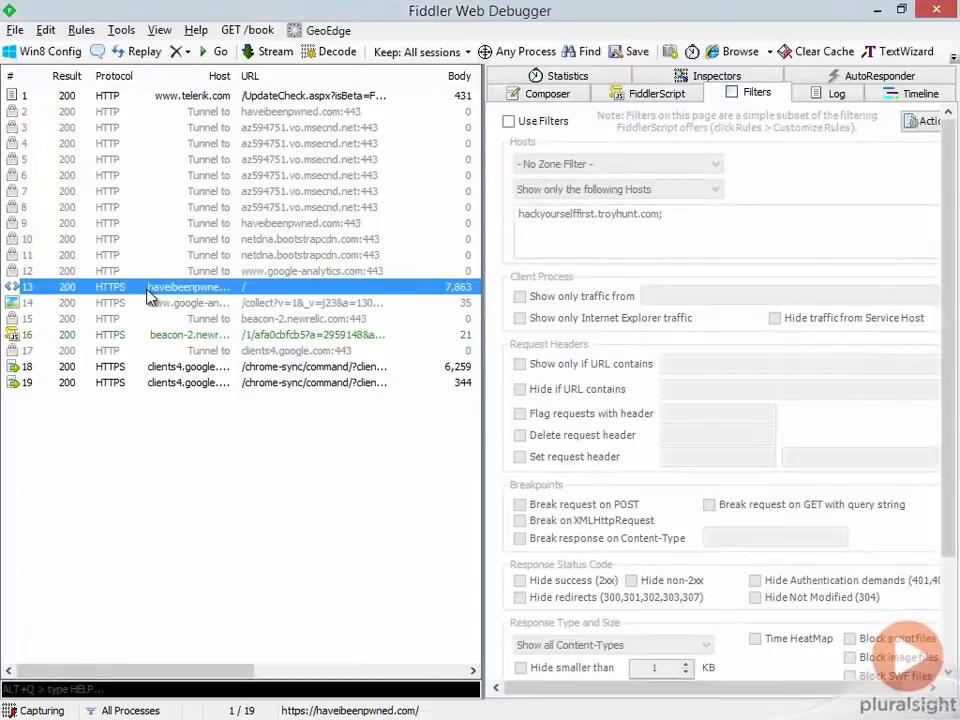
click(716, 77)
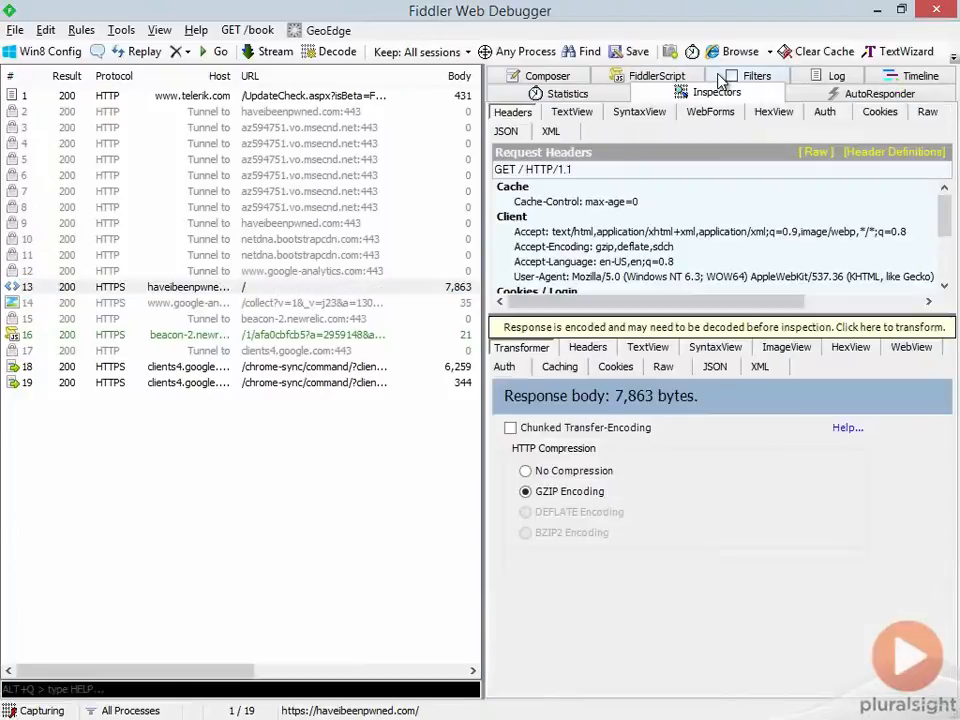
click(744, 327)
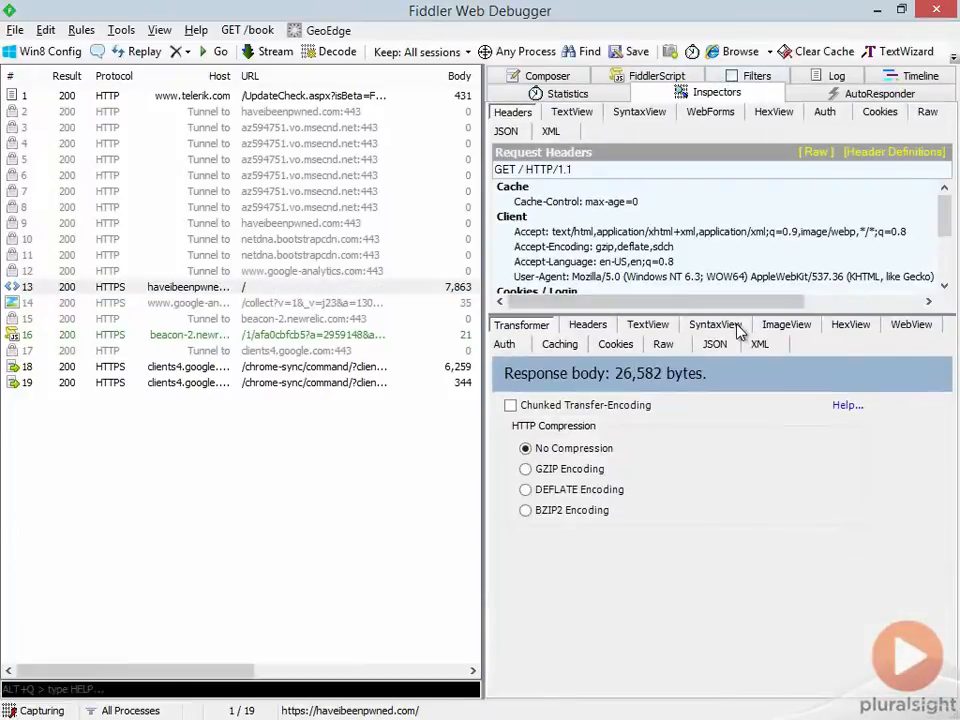
click(913, 326)
drag(945, 414, 943, 480)
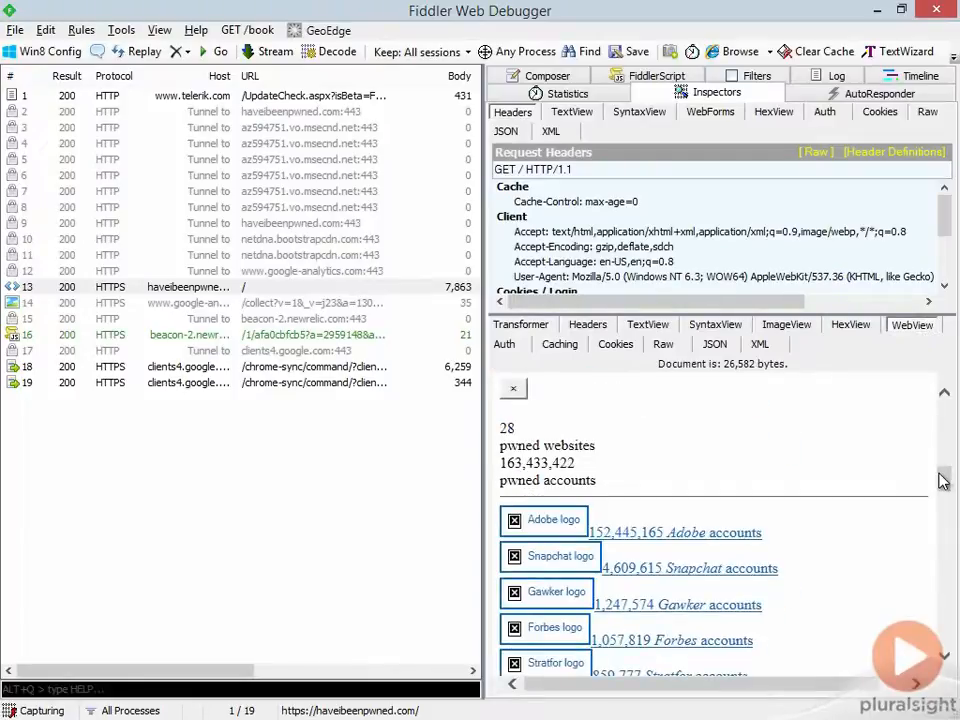
click(143, 287)
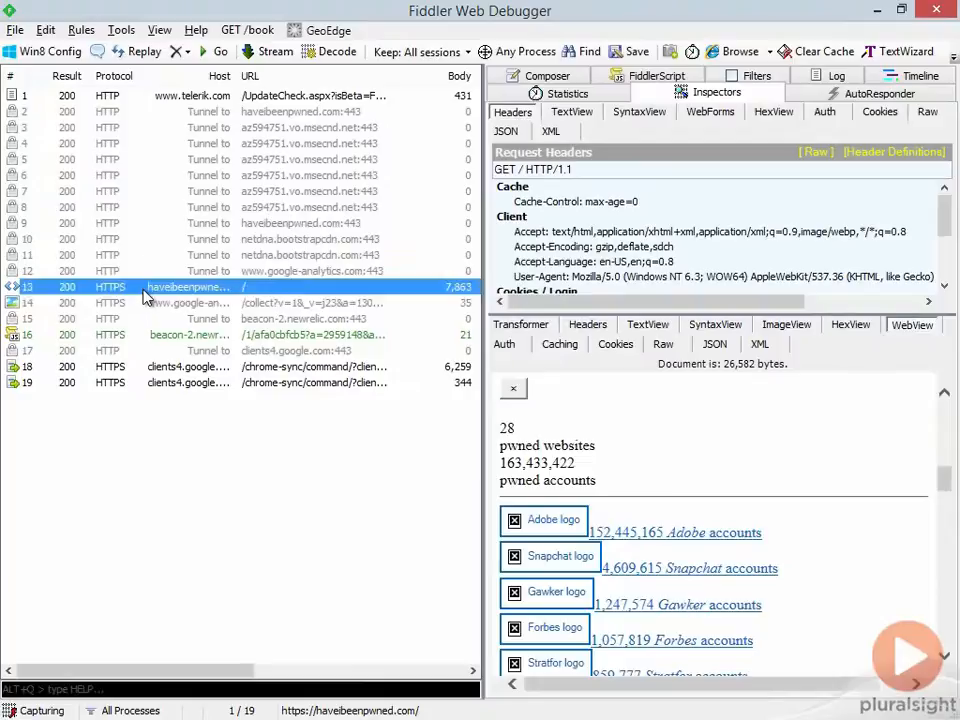